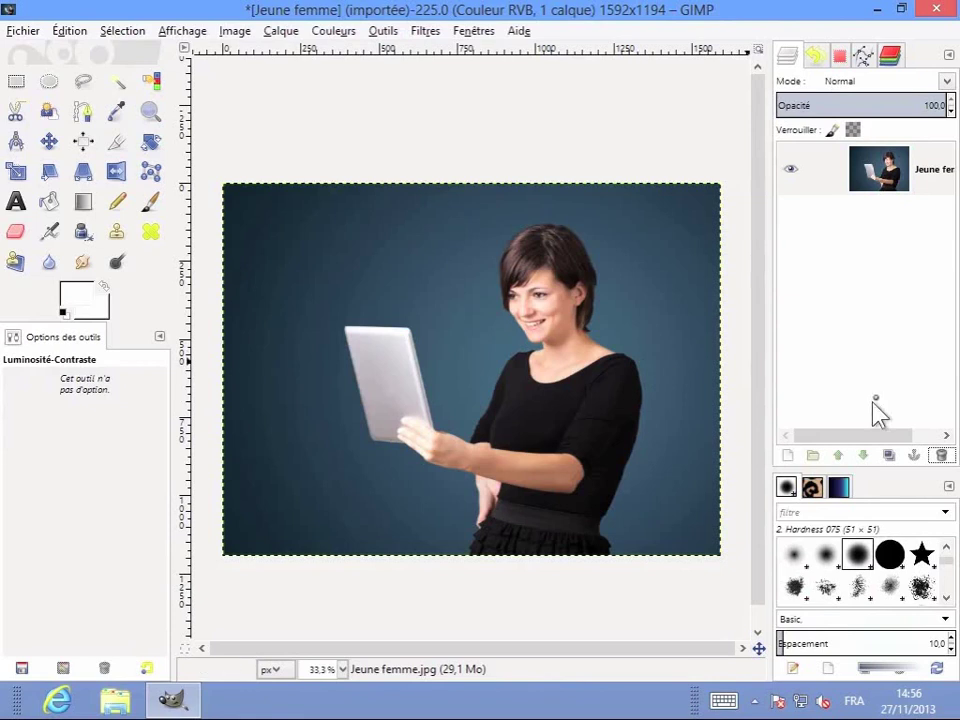
Duplicate the photo layer and select the 'Copie de Jeune femme' copy for editing.
left_click(889, 455)
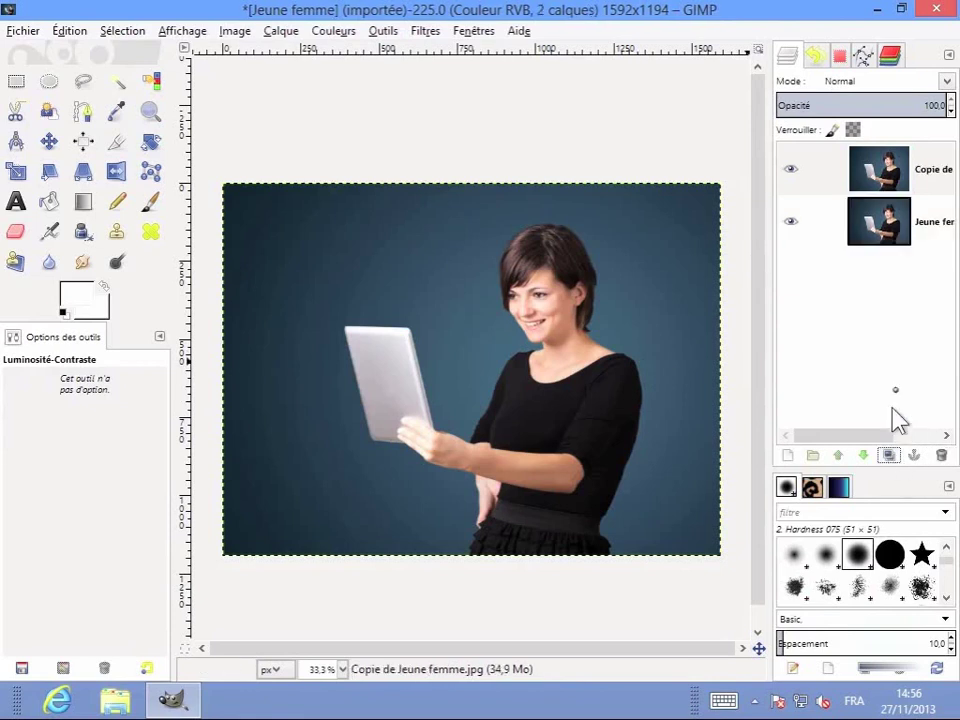
left_click(862, 190)
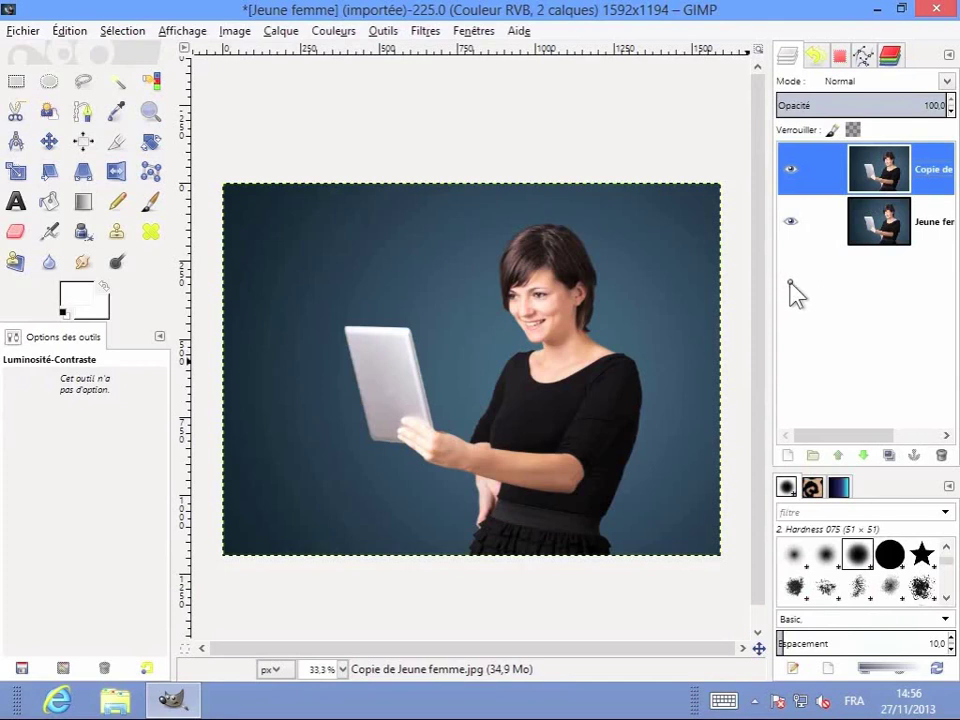
left_click(335, 32)
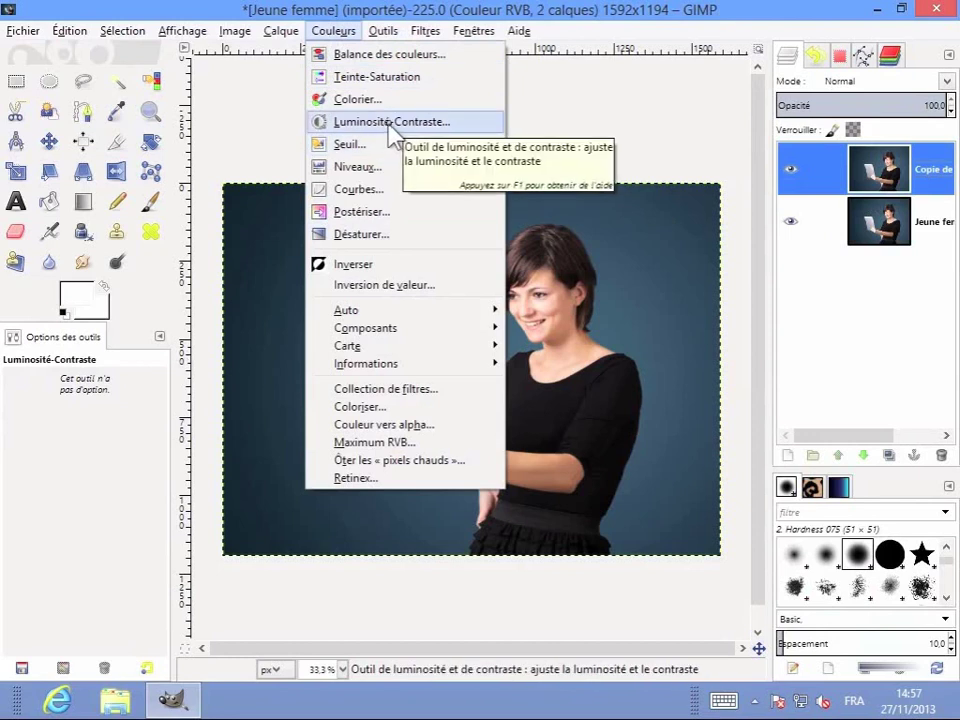
Open Brightness-Contrast on the copy and load a saved preset giving brightness 9, contrast 31.
left_click(388, 123)
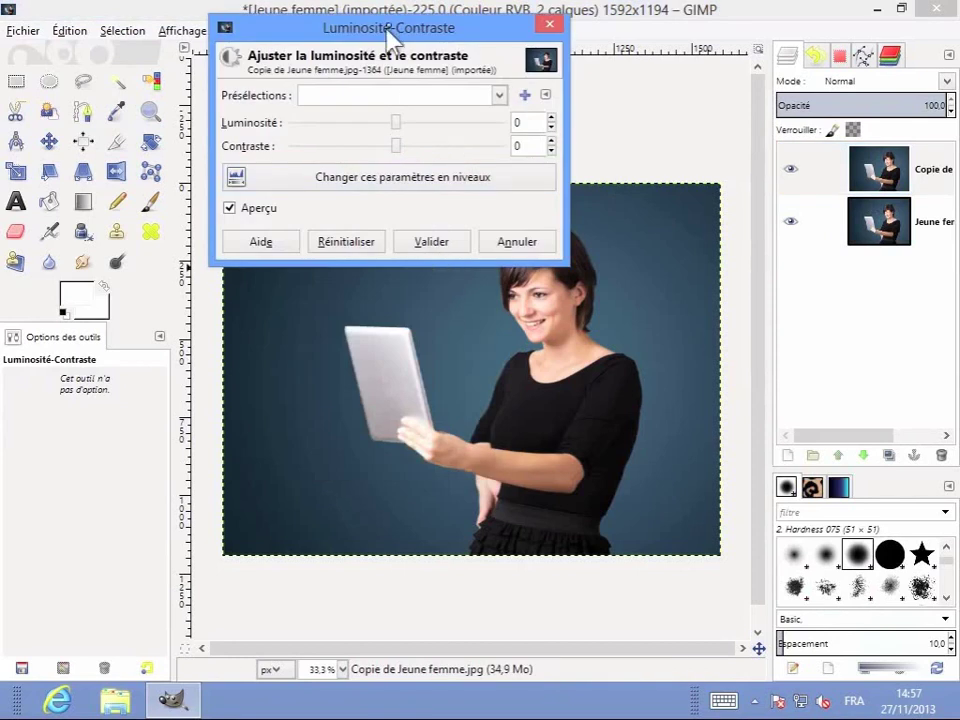
mouse_move(388, 30)
left_mouse_down()
mouse_move(317, 71)
mouse_move(261, 77)
mouse_move(255, 62)
mouse_move(264, 68)
left_mouse_up()
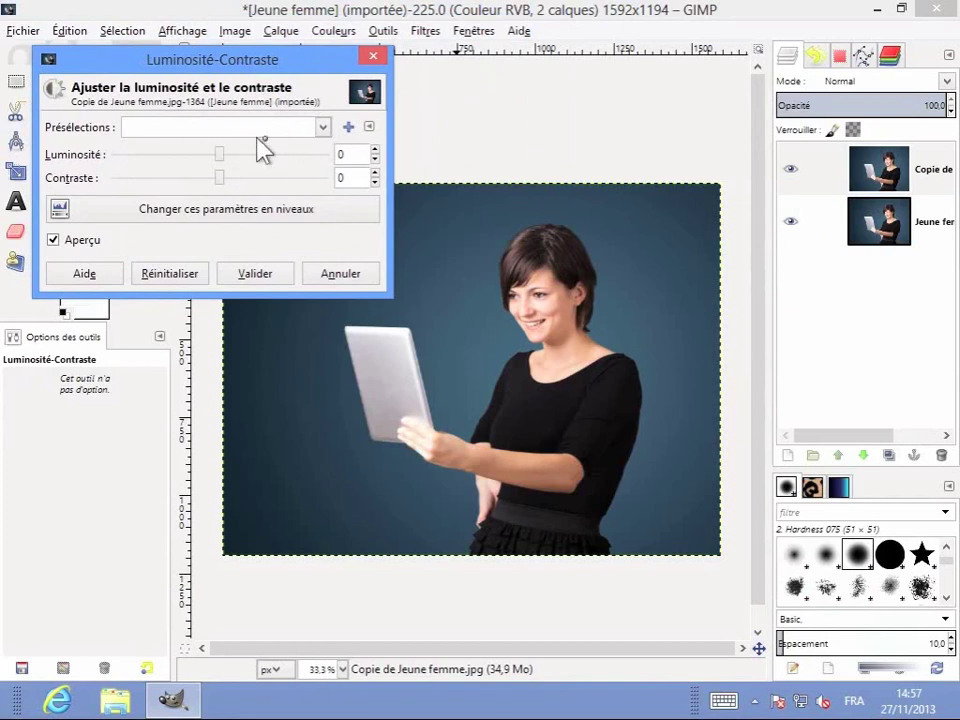
left_click(322, 129)
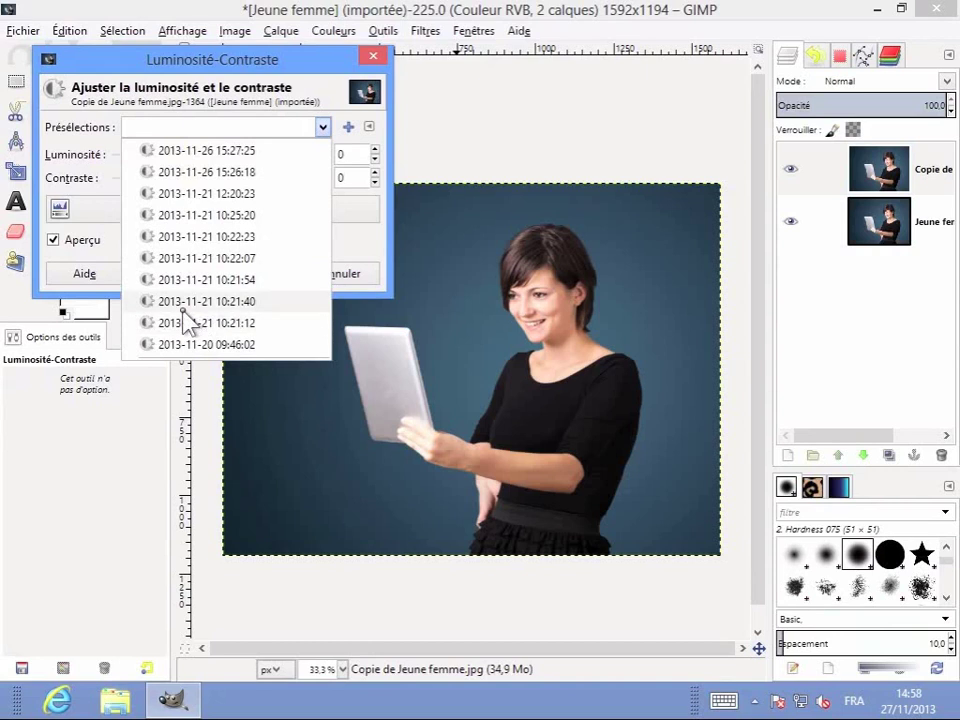
left_click(259, 259)
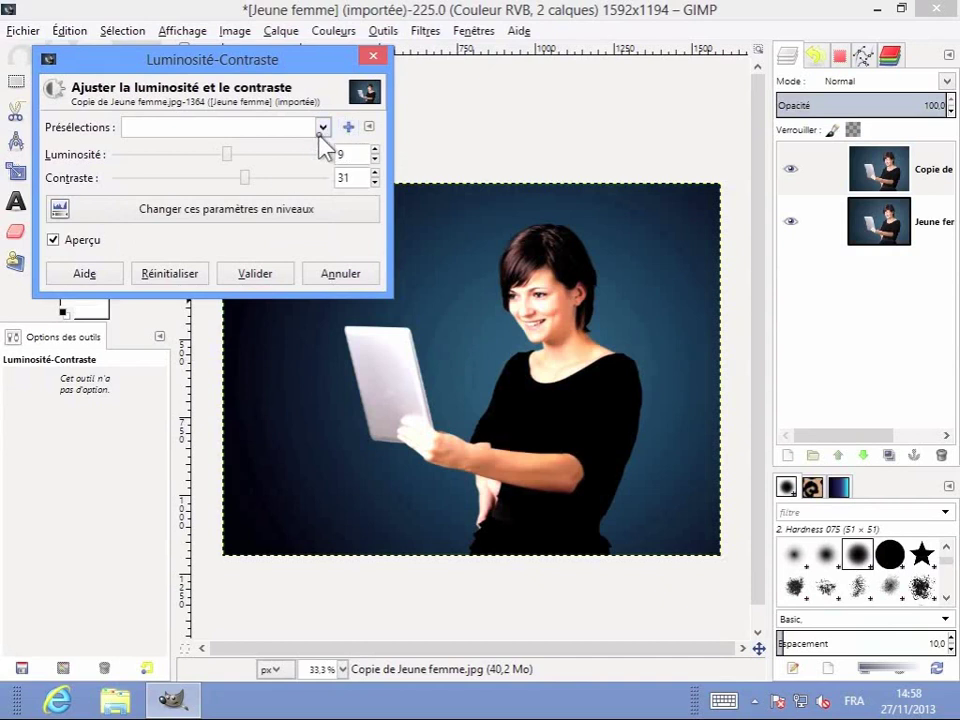
Bring both the contrast and brightness values back to 0, dropping the preset.
left_click_drag(247, 180, 223, 180)
left_click(374, 183)
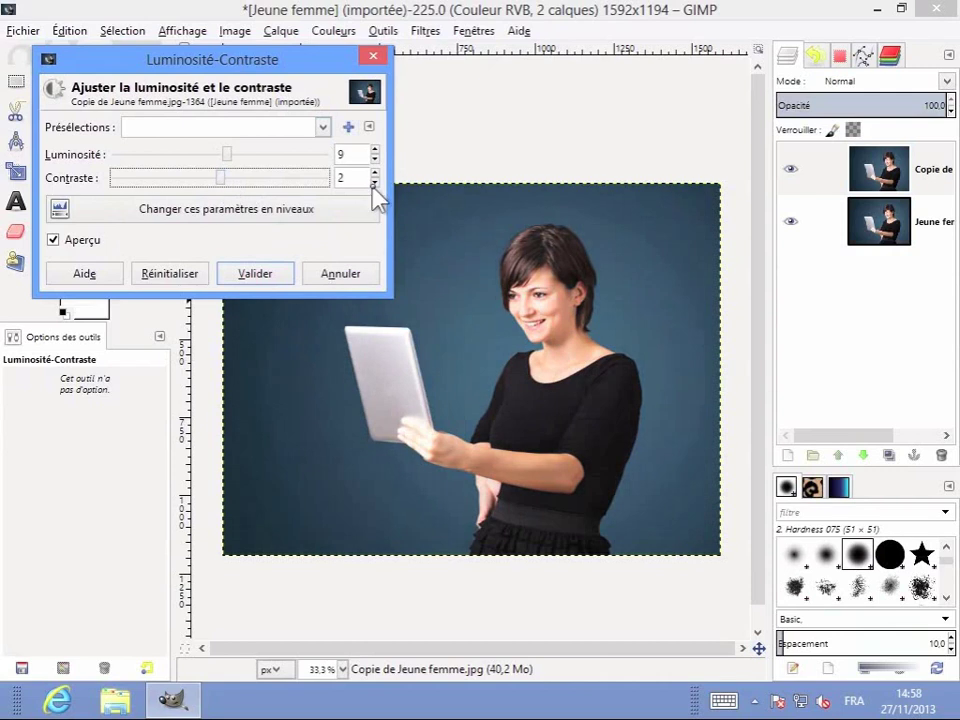
left_click(374, 159)
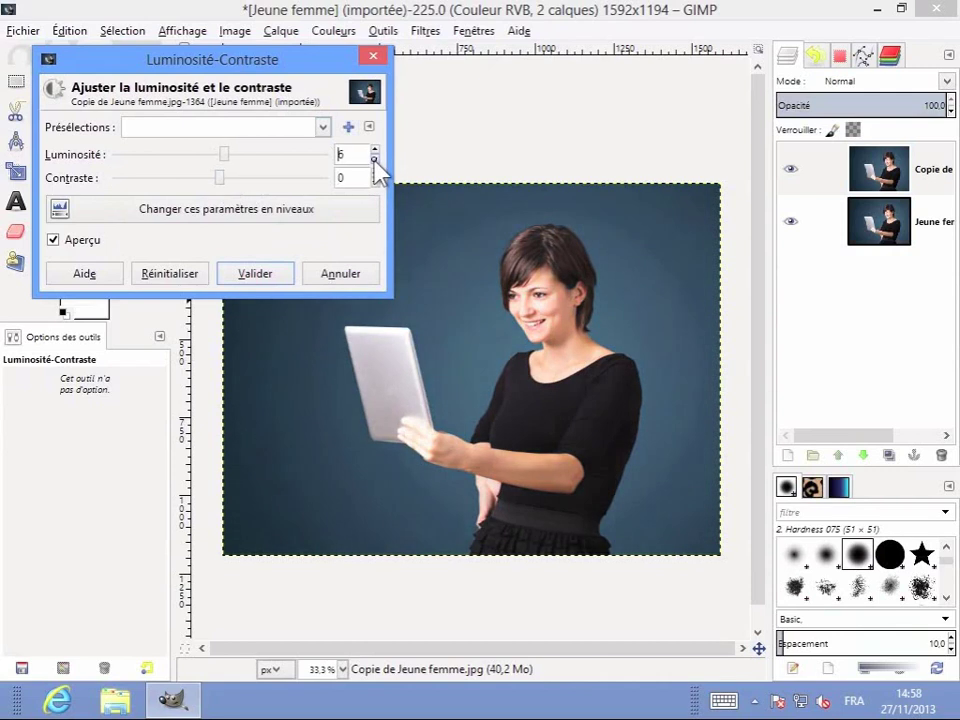
left_click(374, 159)
left_click(374, 159)
left_click(374, 159)
left_click(374, 159)
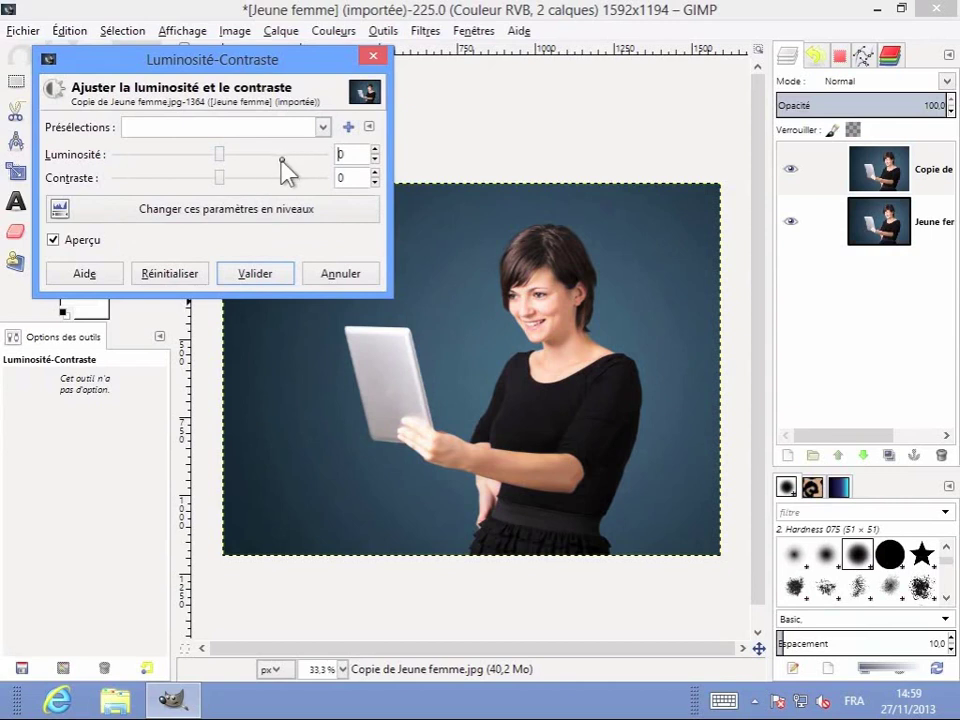
Set Luminosité to 12 and Contraste to 15 on the copy layer.
mouse_move(221, 156)
left_mouse_down()
mouse_move(260, 155)
mouse_move(173, 156)
mouse_move(229, 158)
left_mouse_up()
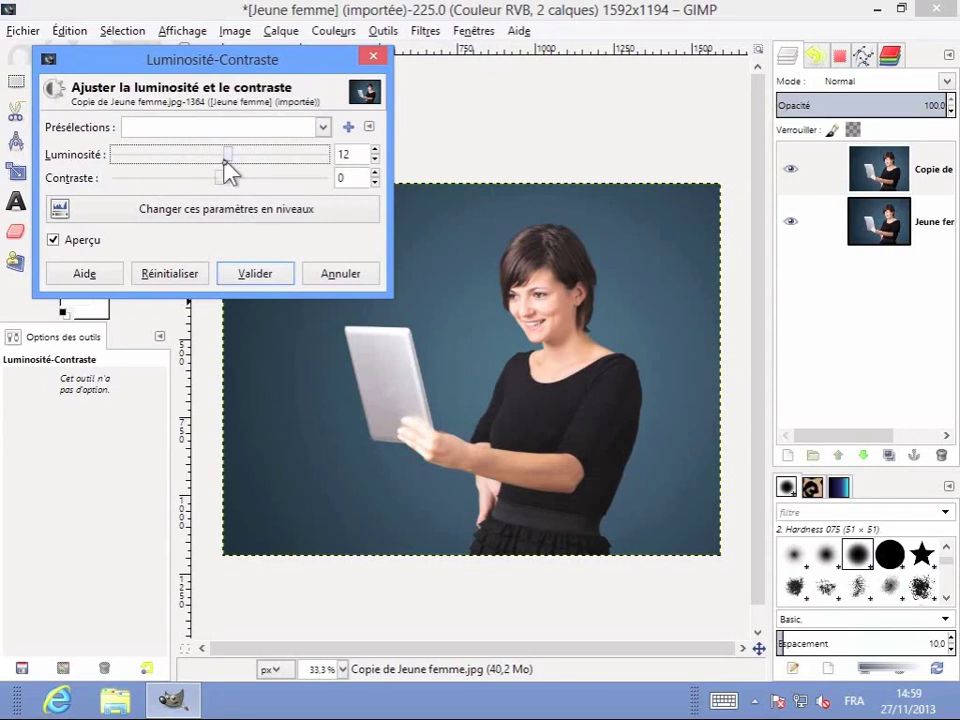
left_click(220, 178)
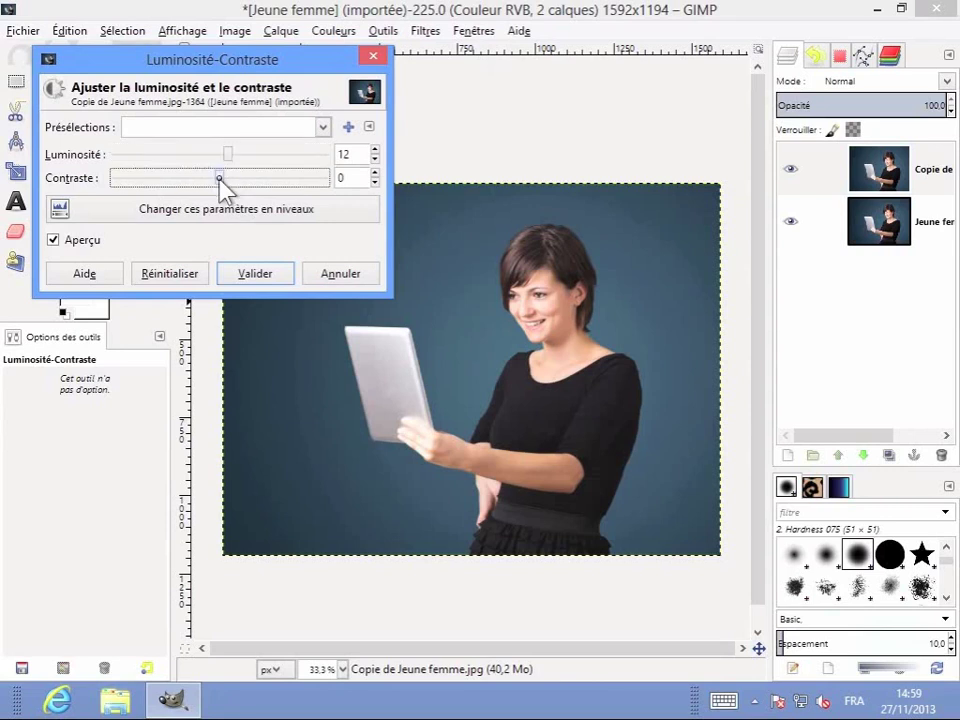
mouse_move(219, 178)
left_mouse_down()
mouse_move(251, 180)
mouse_move(150, 184)
mouse_move(232, 184)
left_mouse_up()
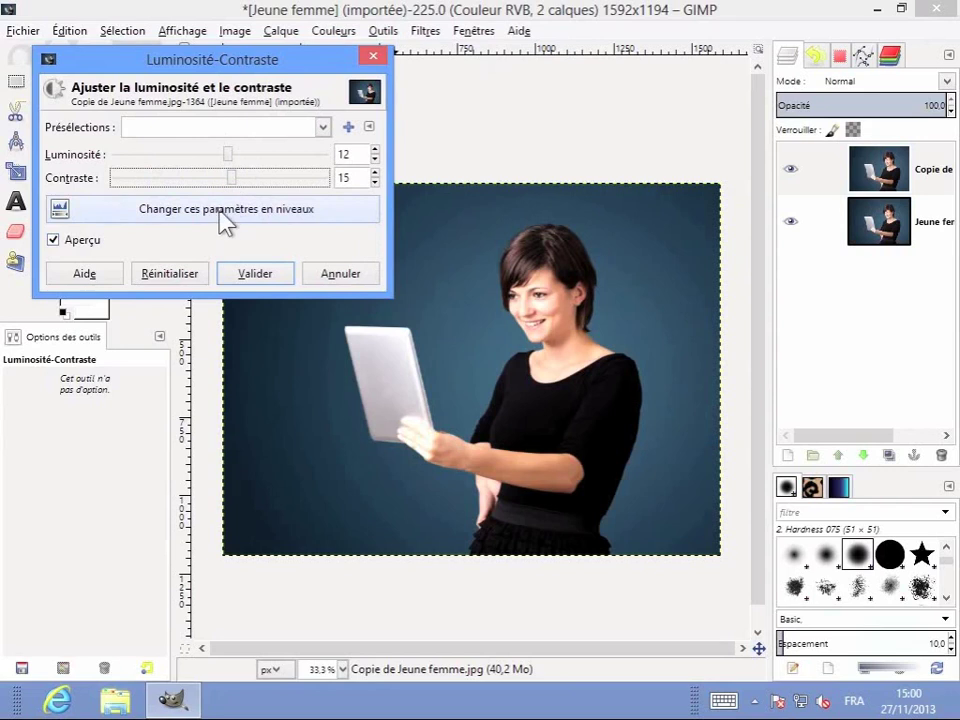
Convert the brightness-contrast settings into Levels, keeping the Valeur channel selected.
left_click(225, 216)
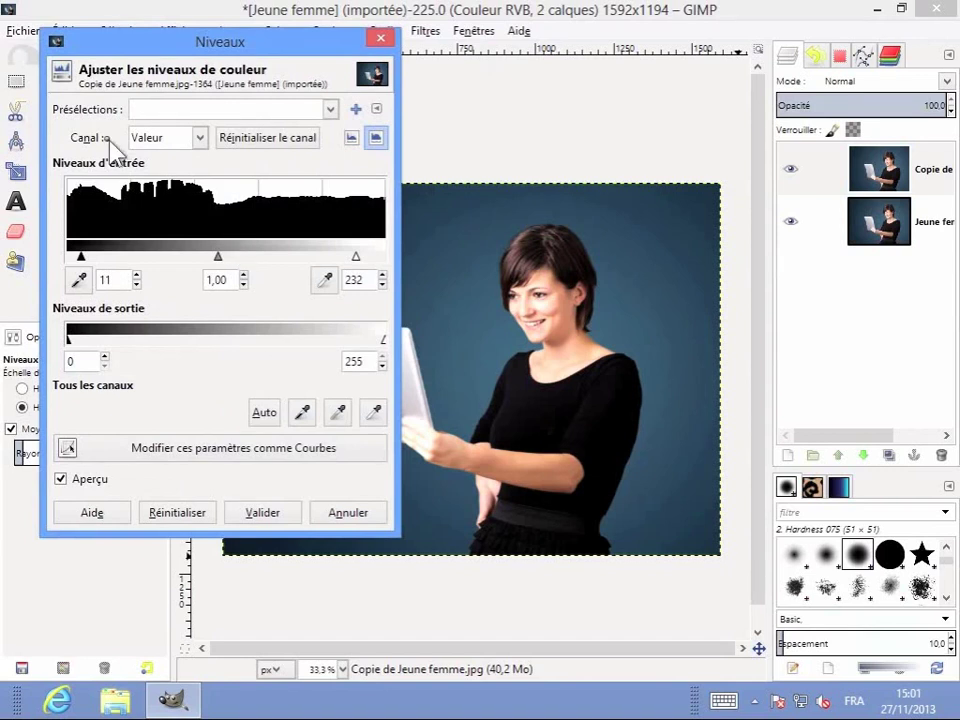
left_click(199, 137)
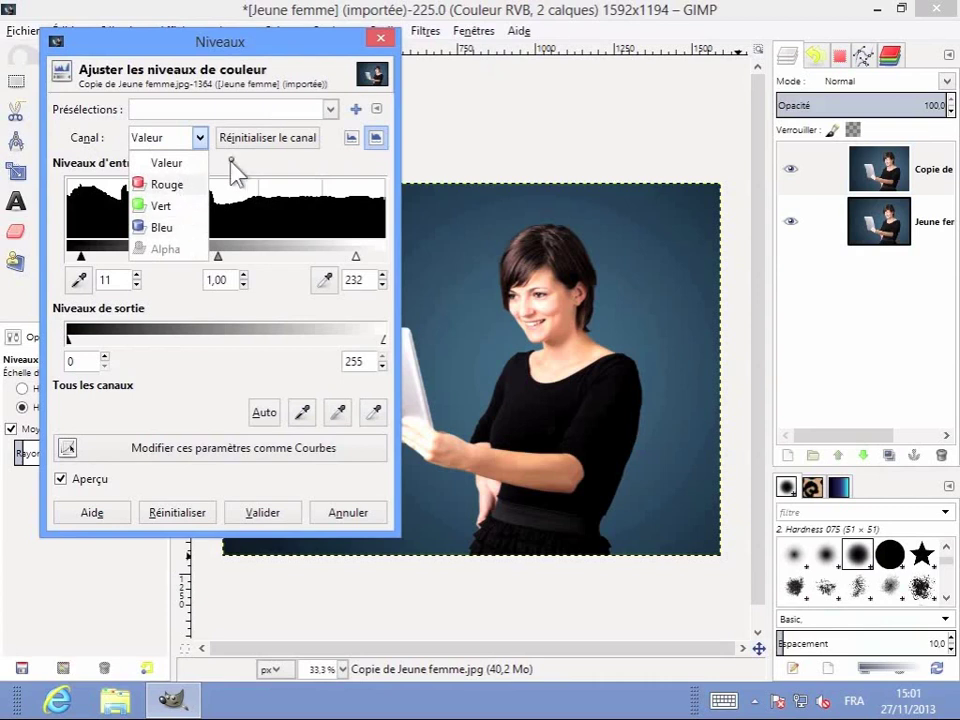
left_click(229, 172)
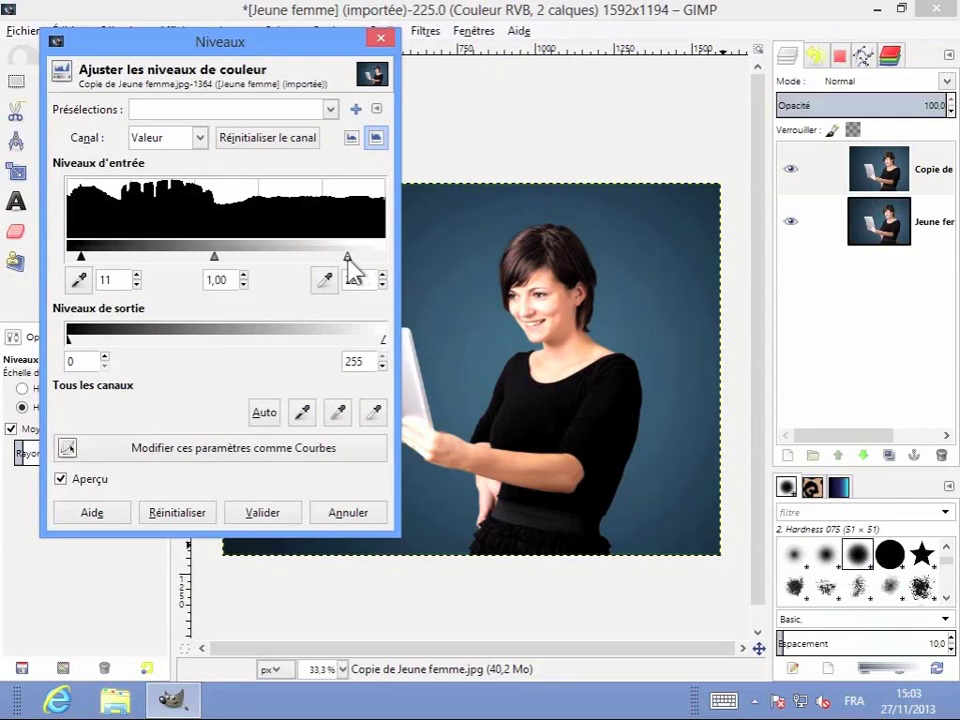
Set the input levels to white point 197, gamma 0.91 and black point 18.
mouse_move(355, 258)
left_mouse_down()
mouse_move(386, 262)
mouse_move(269, 258)
left_mouse_up()
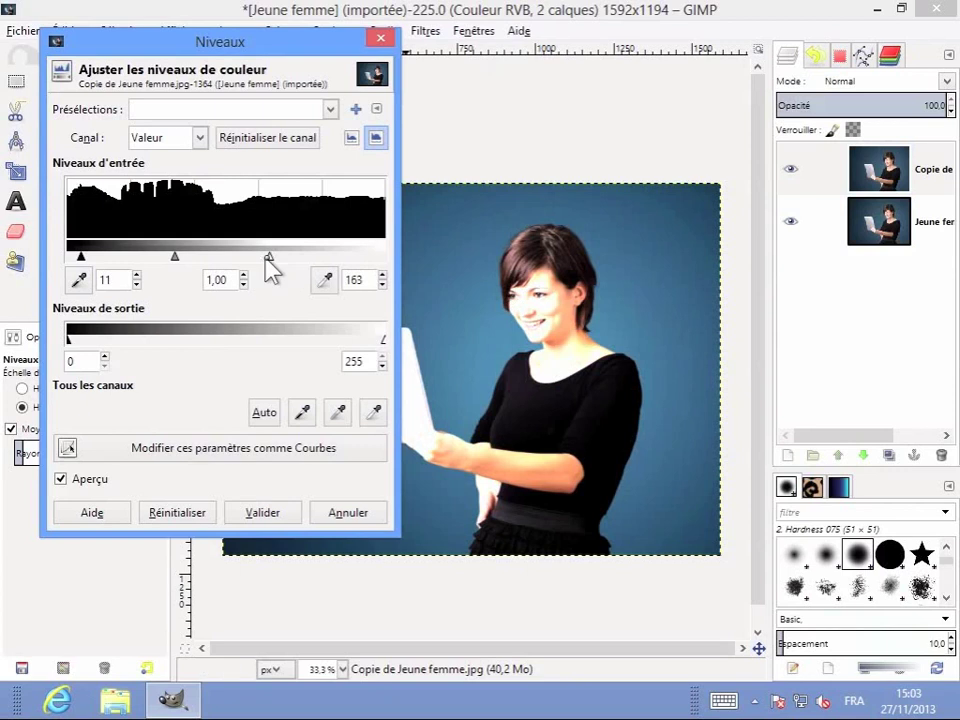
mouse_move(268, 258)
left_mouse_down()
mouse_move(321, 253)
mouse_move(306, 256)
mouse_move(314, 257)
left_mouse_up()
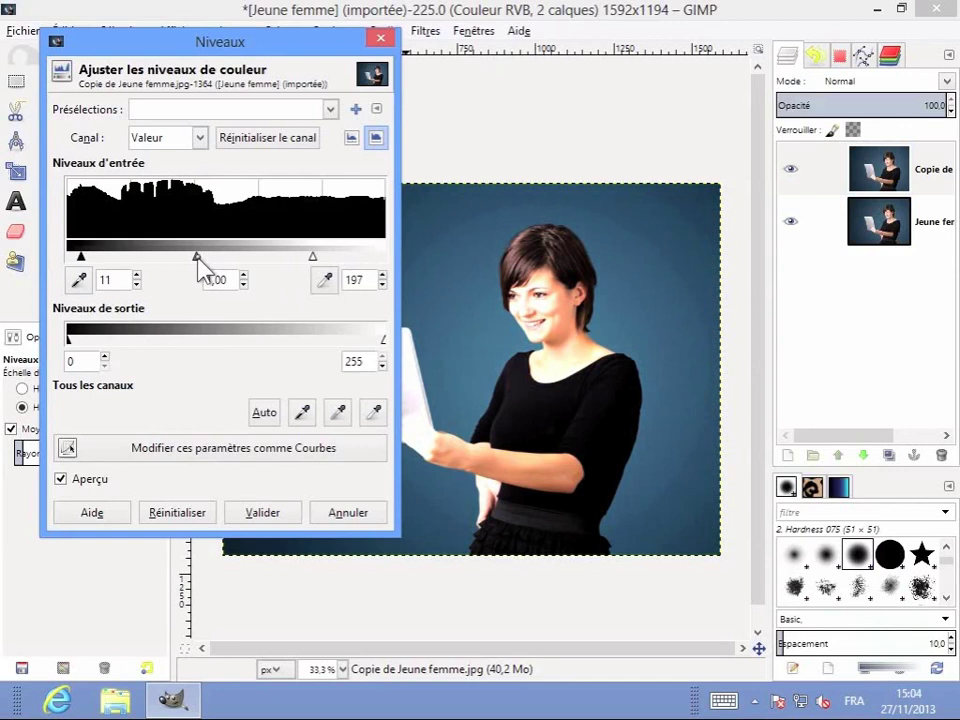
left_click_drag(197, 258, 202, 262)
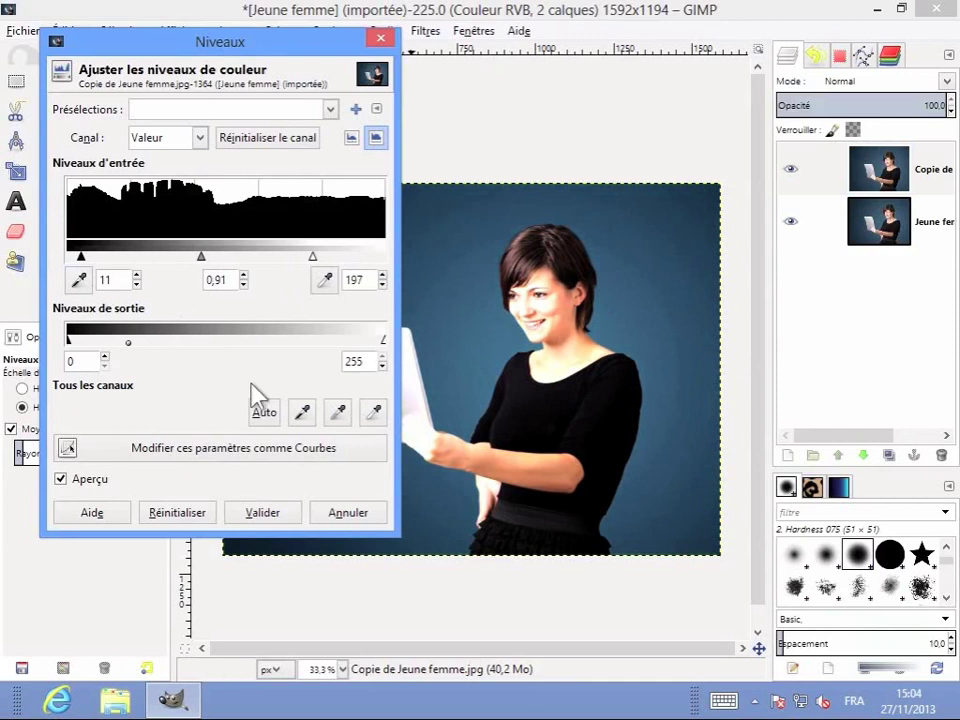
mouse_move(82, 257)
left_mouse_down()
mouse_move(117, 257)
mouse_move(63, 255)
mouse_move(91, 256)
left_mouse_up()
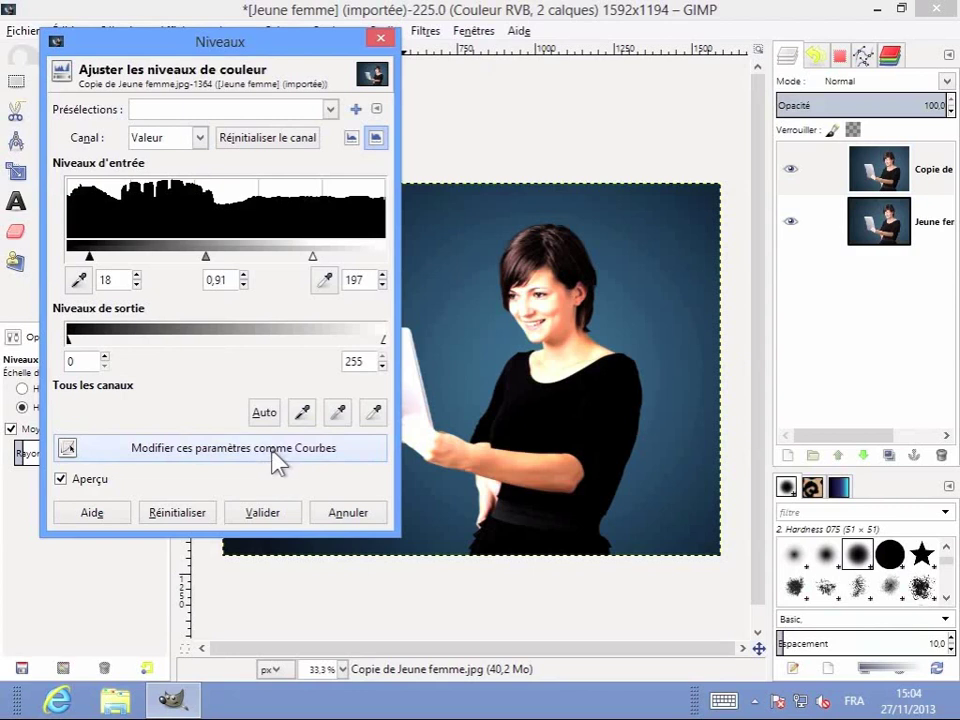
Convert the levels into an equivalent Curves adjustment and confirm it on the copy layer.
left_click(275, 451)
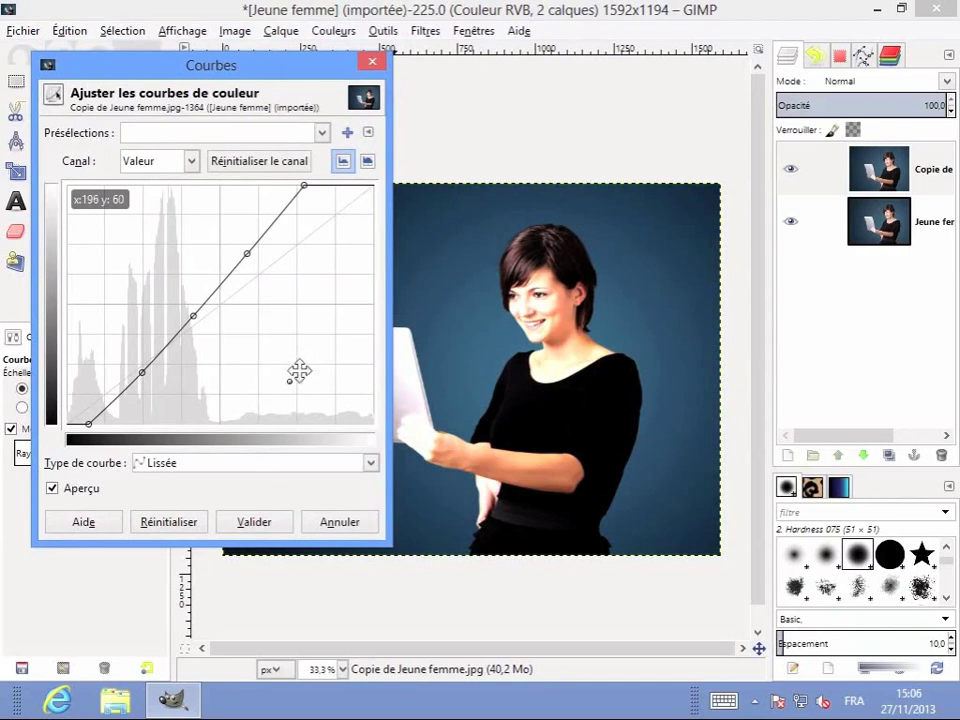
left_click(252, 522)
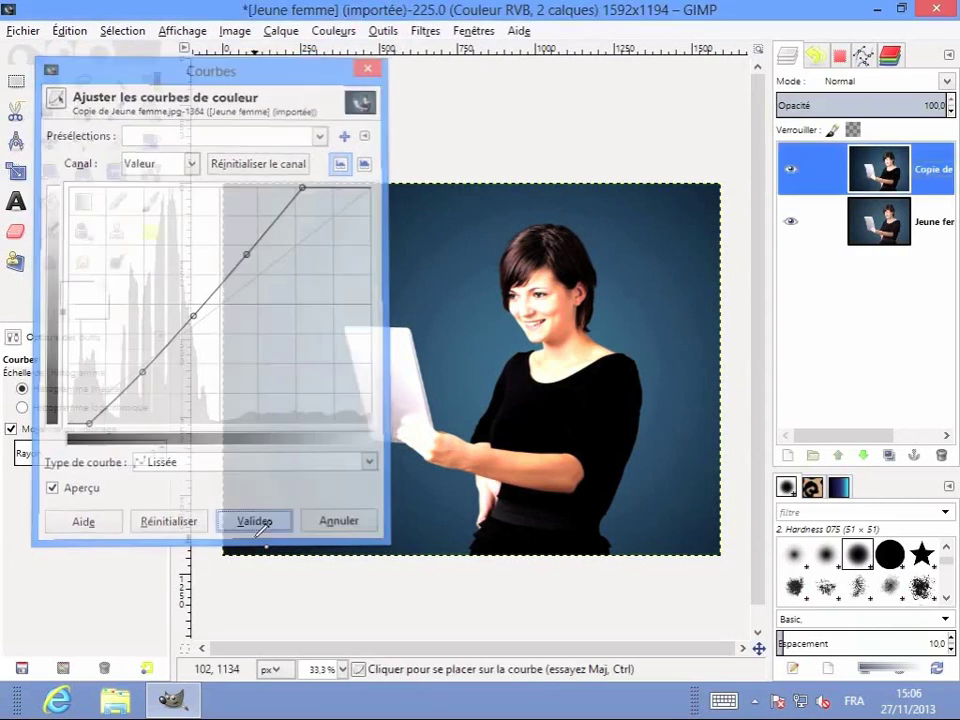